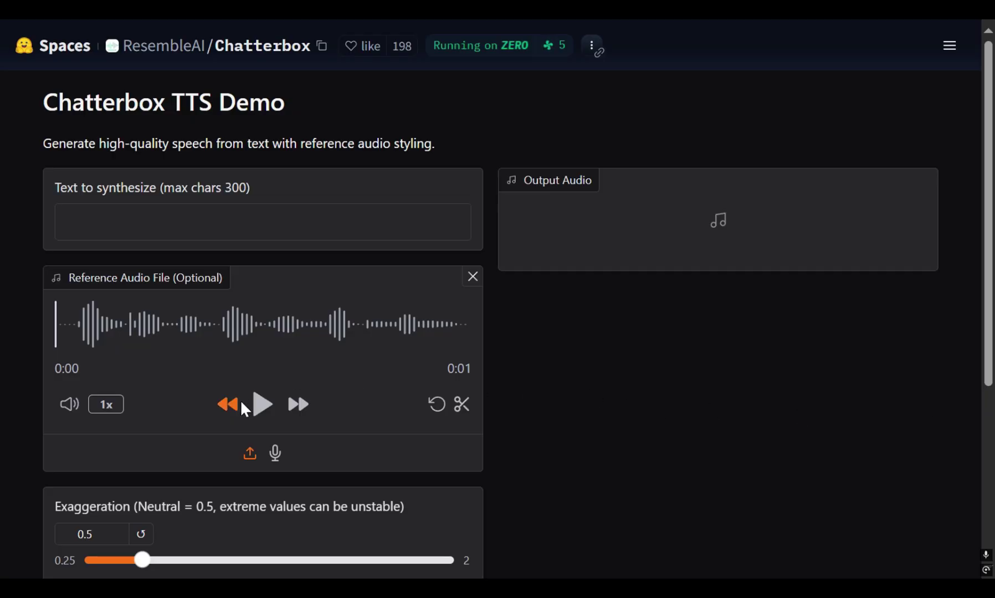
# Play the demo's sample reference audio clip to preview the Chatterbox voice
pyautogui.click(263, 410)
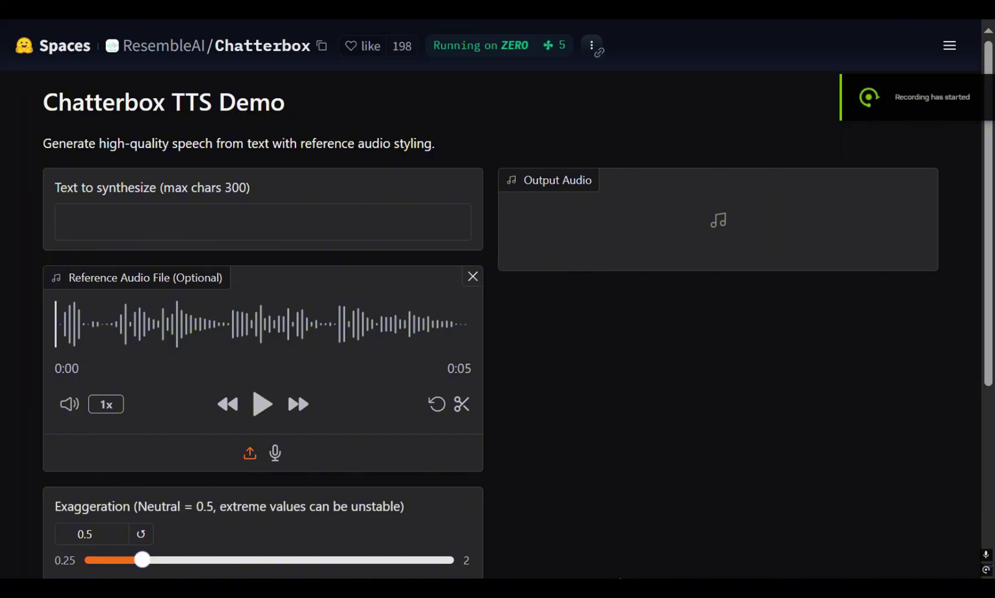
pyautogui.click(263, 407)
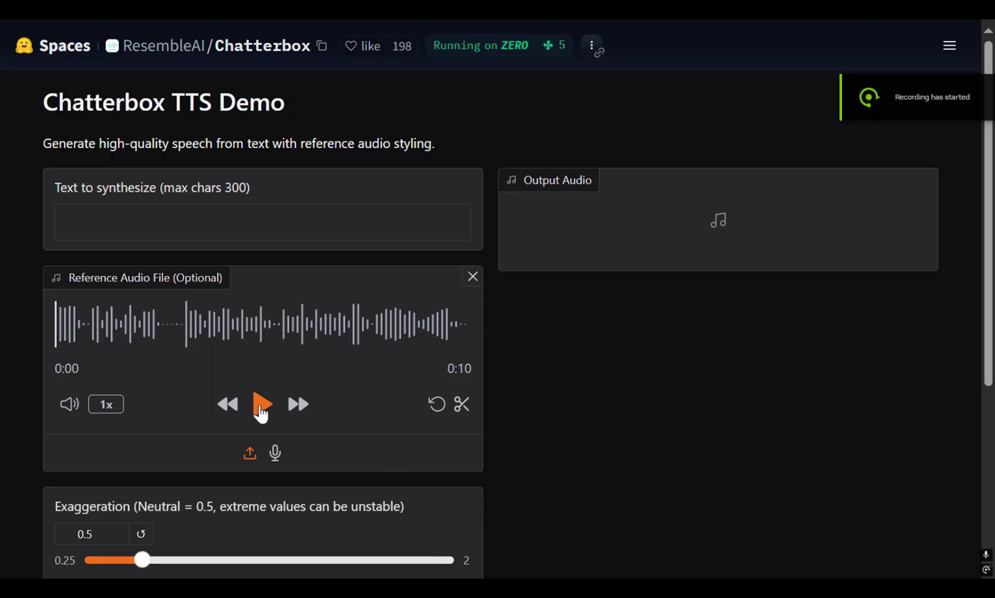
pyautogui.click(261, 409)
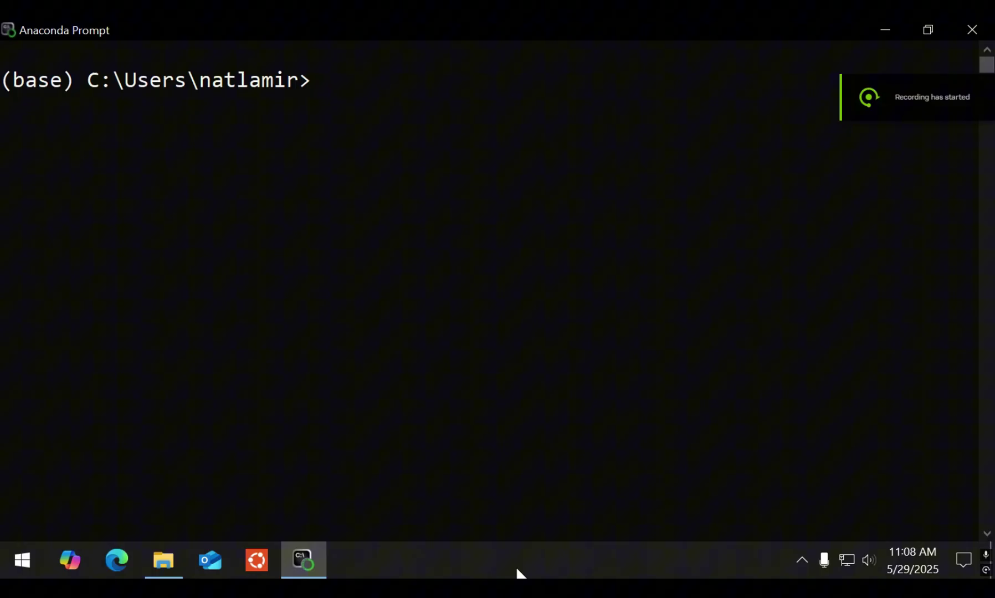
# Clone the chatterbox repository into Documents\github and move into the chatterbox folder
pyautogui.write('cd')
pyautogui.hotkey('ctrl', 'v')
pyautogui.press('Return')
pyautogui.write('git clone')
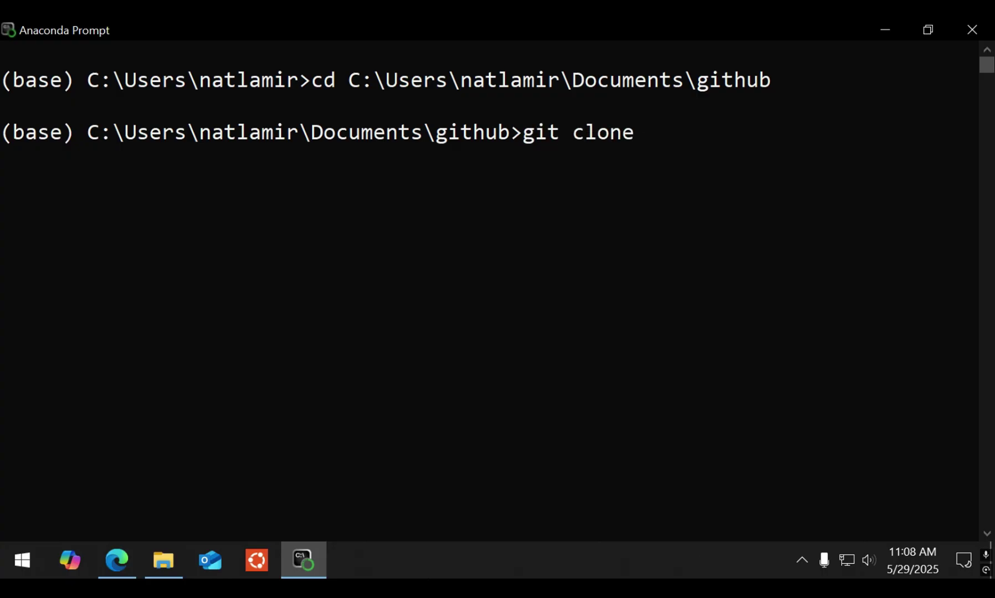
pyautogui.hotkey('ctrl', 'v')
pyautogui.press('Return')
pyautogui.write('cd chatt')
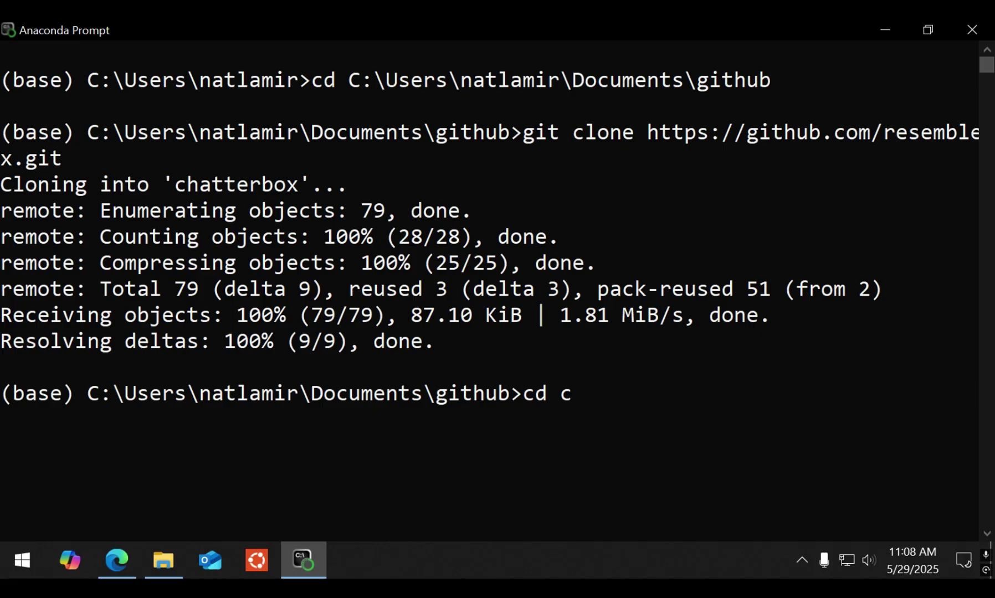
pyautogui.write('erbox')
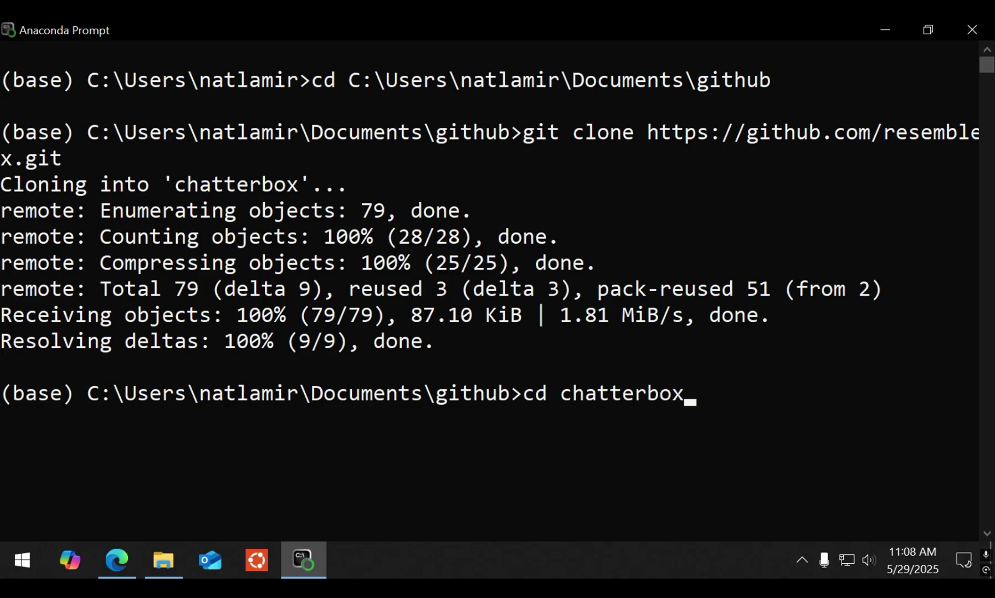
pyautogui.press('Return')
# Create a Python 3.12 conda environment named chatterbox and activate it
pyautogui.moveTo(63, 388); pyautogui.dragTo(2, 395)
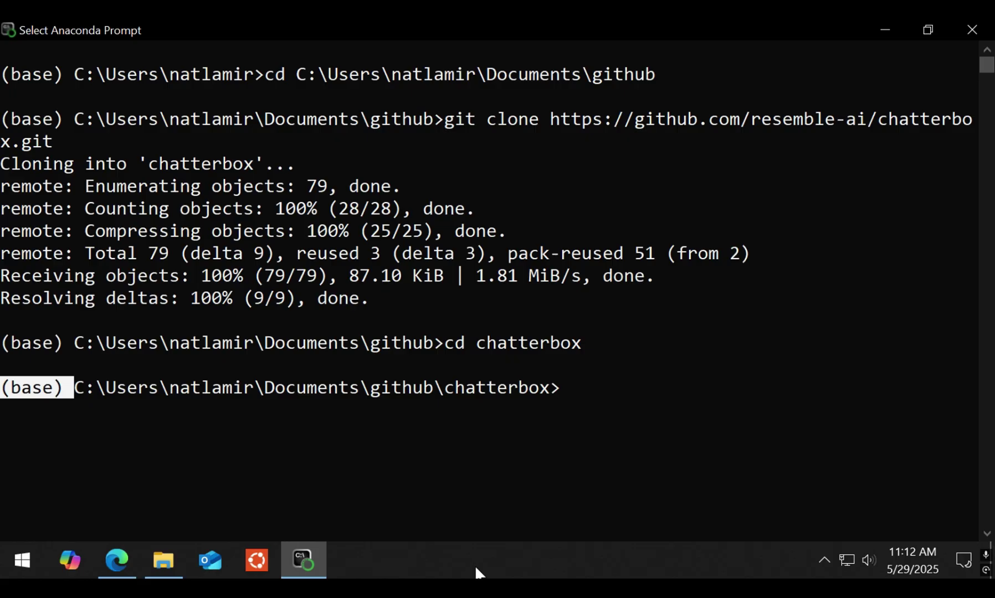
pyautogui.write('conda creat')
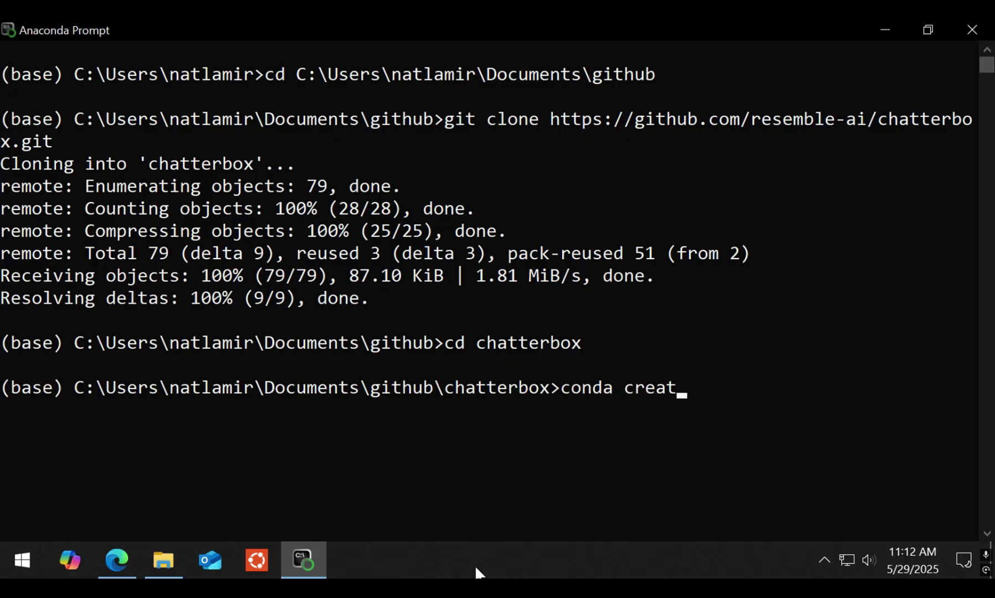
pyautogui.write('e -n chatt')
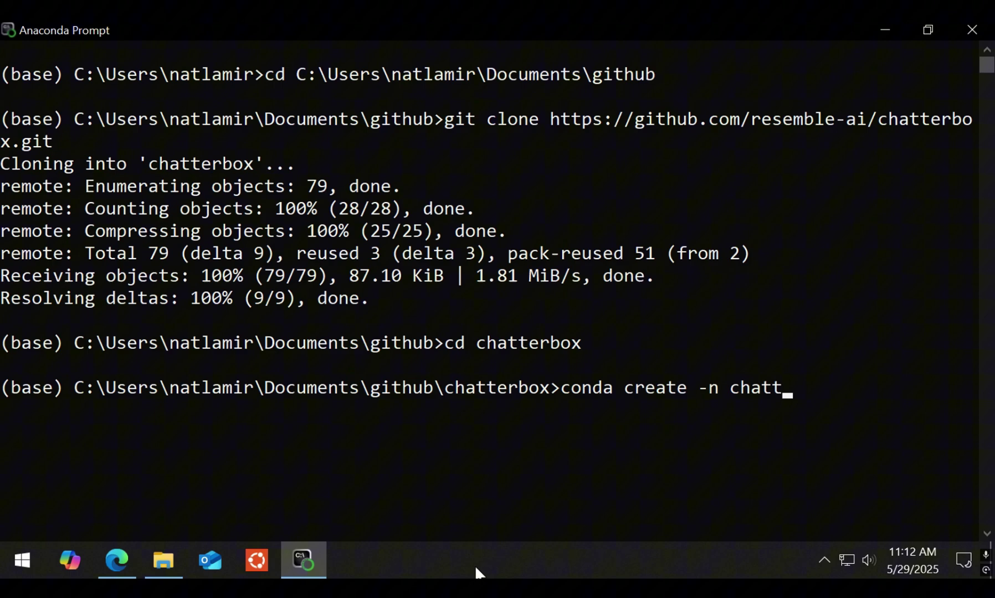
pyautogui.write('erbox py')
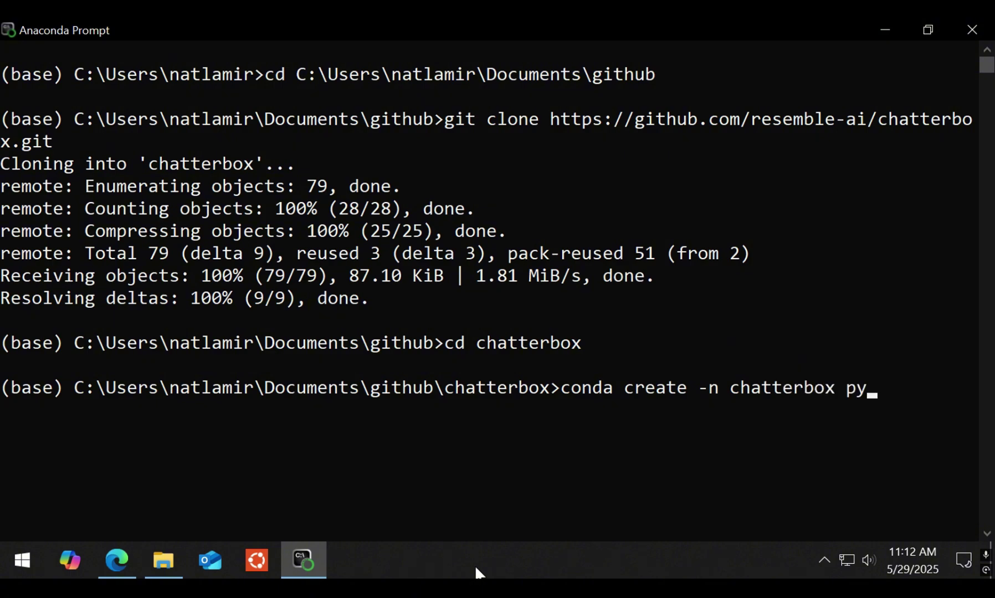
pyautogui.write('thon=3.12')
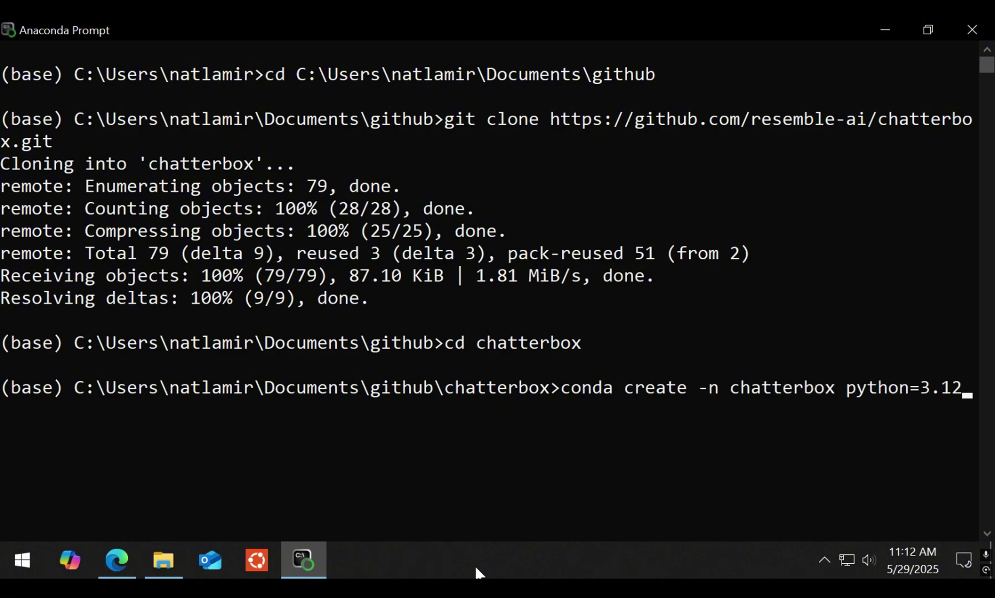
pyautogui.press('Return')
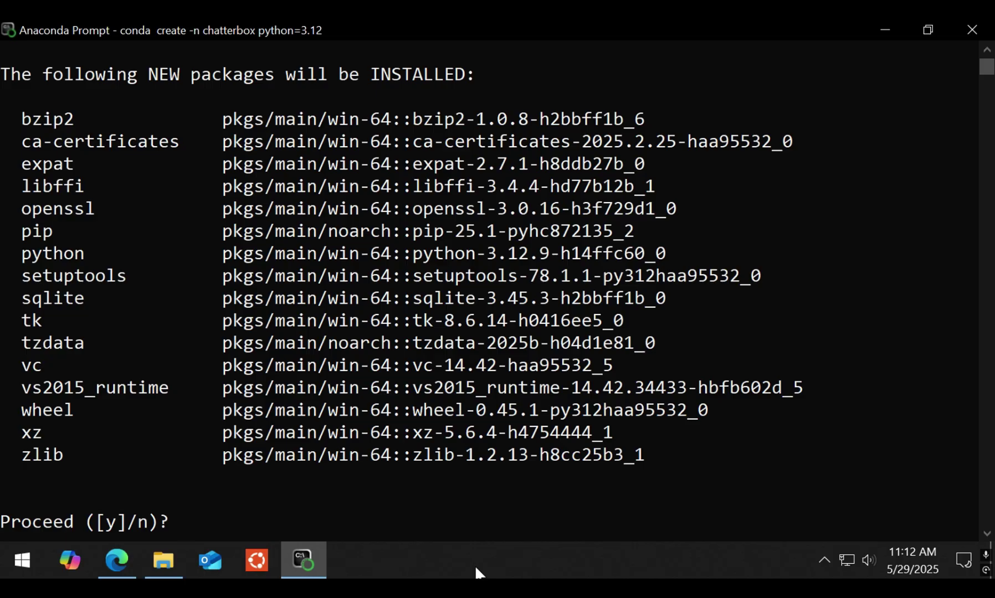
pyautogui.write('y')
pyautogui.press('Return')
pyautogui.moveTo(348, 365); pyautogui.dragTo(95, 367)
pyautogui.hotkey('ctrl', 'c')
pyautogui.hotkey('ctrl', 'v')
pyautogui.press('Return')
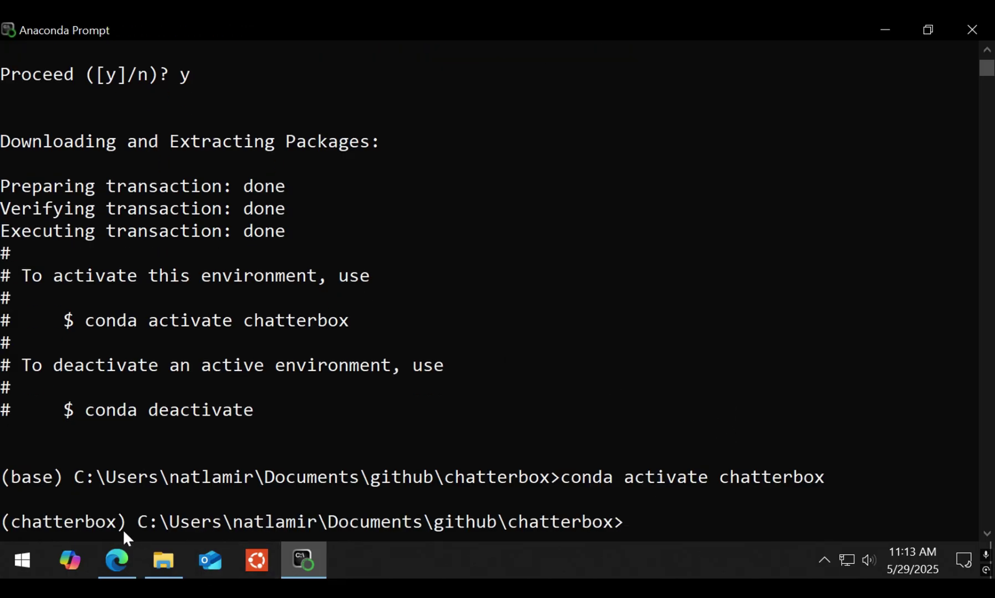
# Install PyTorch 2.6.0 for CUDA 12.6 using the command copied from pytorch.org
pyautogui.moveTo(124, 523); pyautogui.dragTo(2, 523)
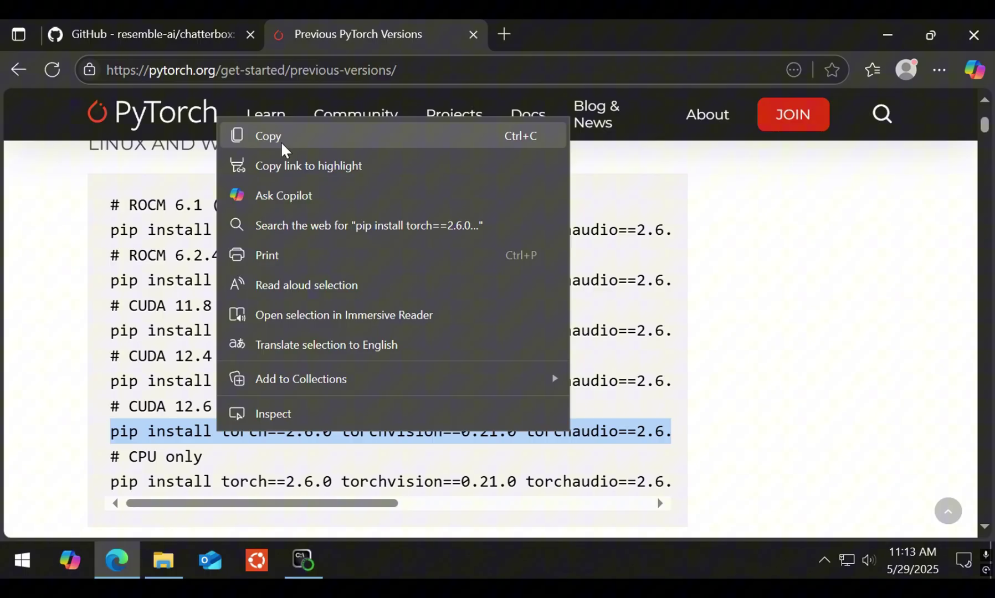
pyautogui.click(282, 143)
pyautogui.click(300, 568)
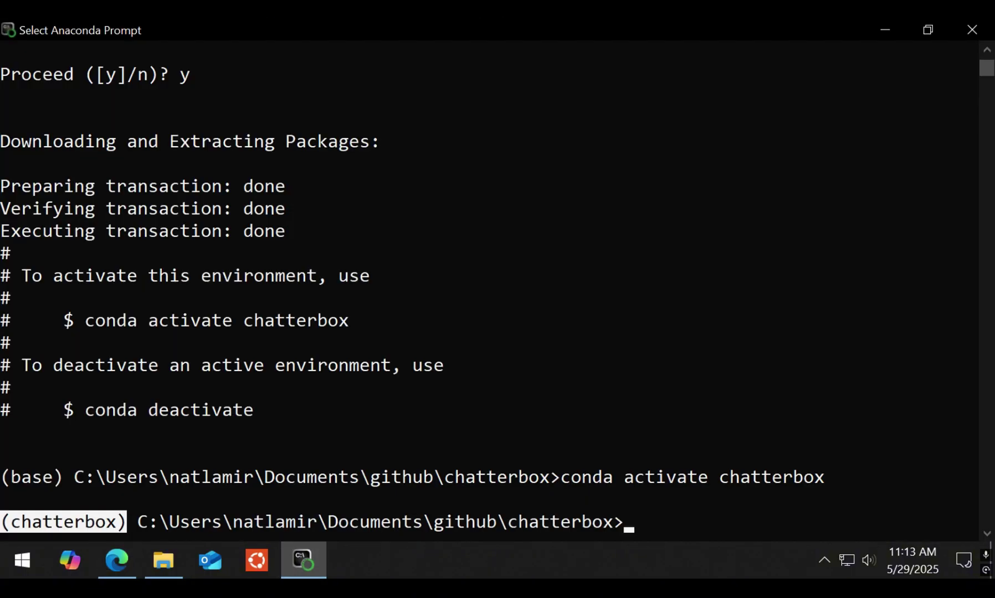
pyautogui.hotkey('ctrl', 'v')
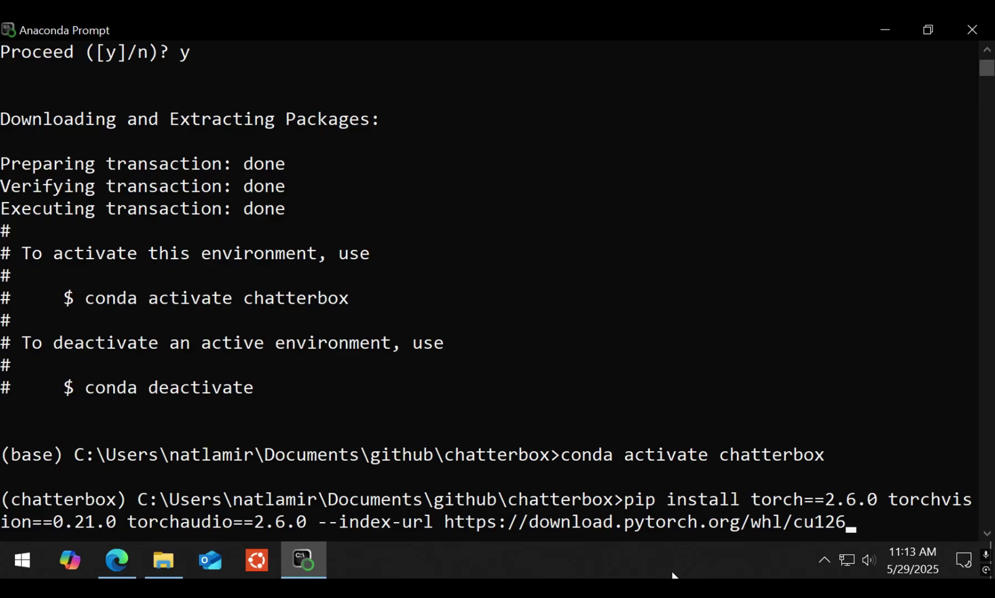
pyautogui.hotkey('alt', 'Tab')
# Install chatterbox-tts with pip and begin typing the gradio install command
pyautogui.click(596, 341)
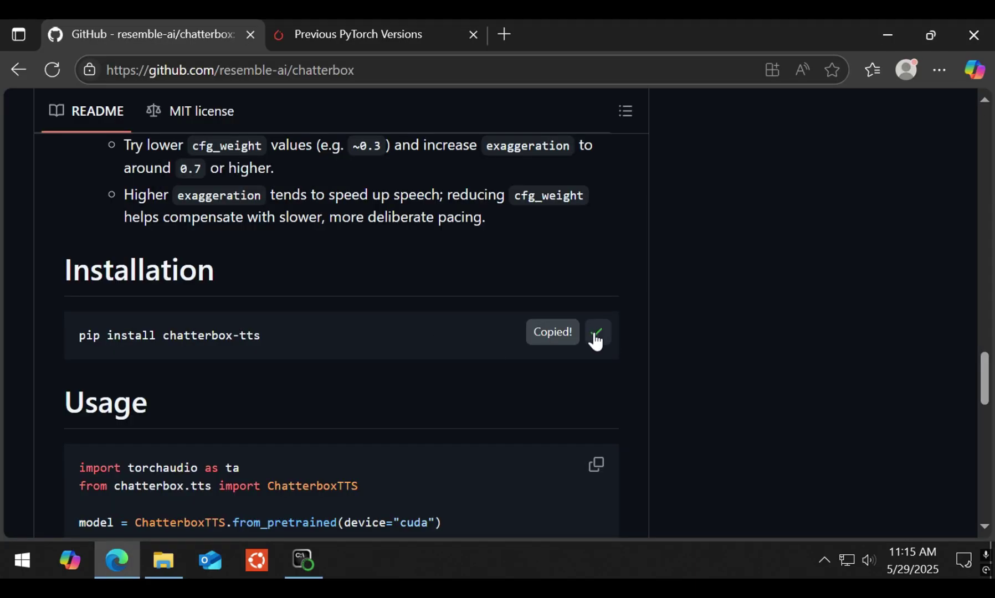
pyautogui.click(312, 571)
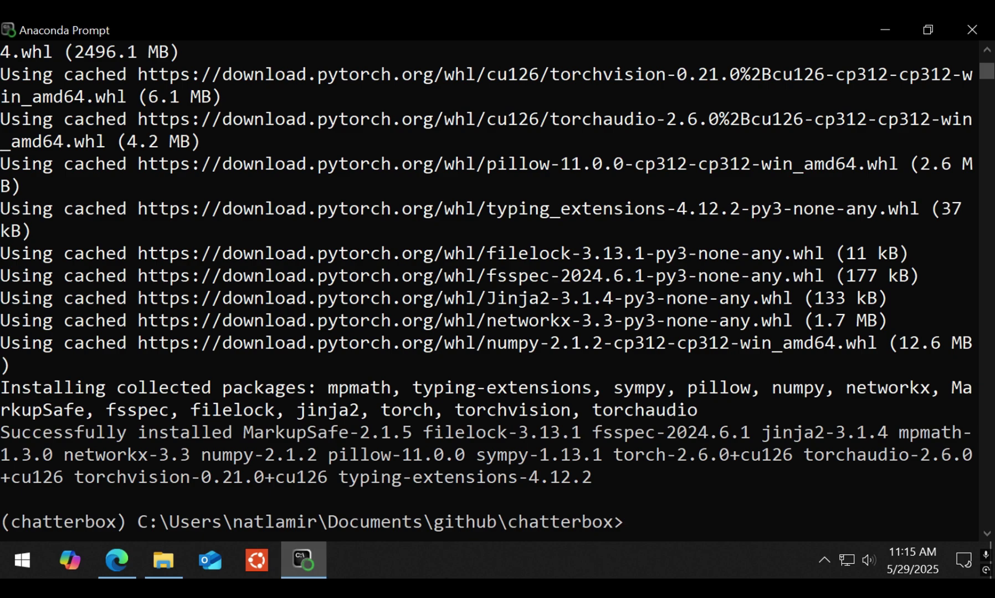
pyautogui.hotkey('ctrl', 'v')
pyautogui.write('pip insy')
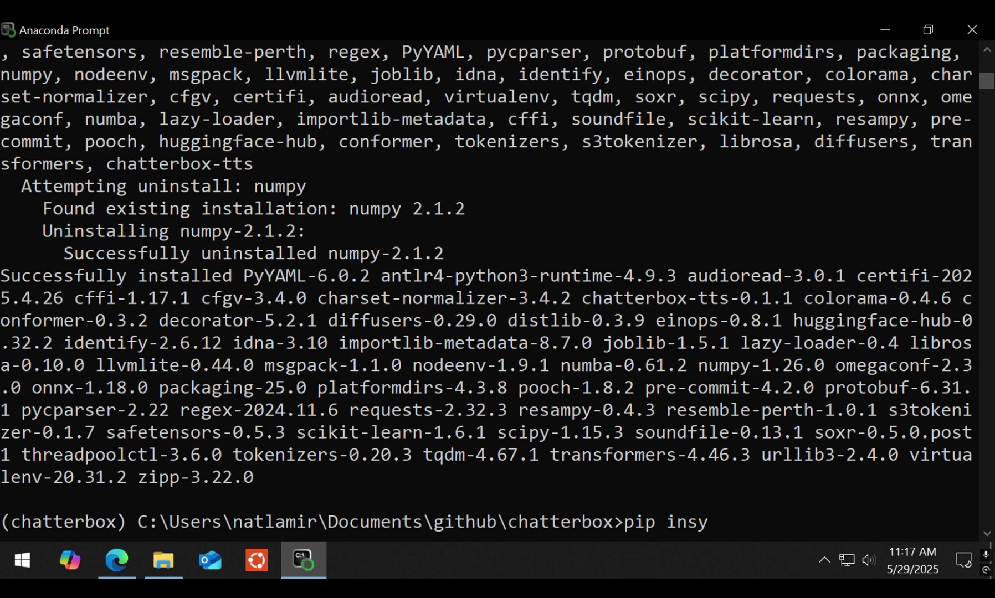
pyautogui.press('BackSpace')
# Install gradio, then open gradio_tts_app.py from the chatterbox folder in Notepad++
pyautogui.write('tall gradio')
pyautogui.press('Return')
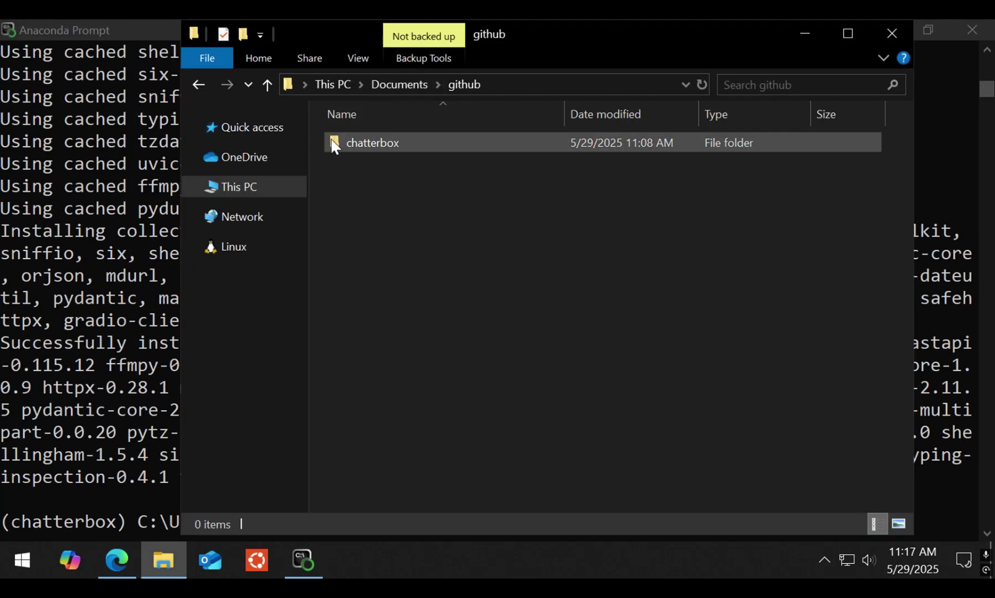
pyautogui.doubleClick(329, 141)
pyautogui.rightClick(334, 262)
pyautogui.click(383, 145)
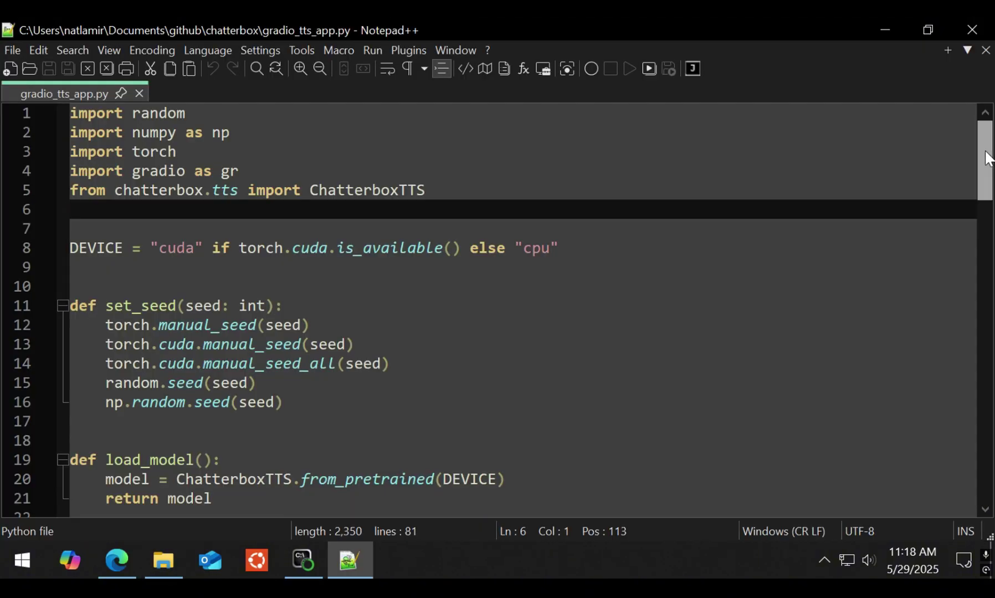
# Change share to inbrowser in the launch call on line 80
pyautogui.scroll(-20, 521, 302)
pyautogui.scroll(2, 521, 302)
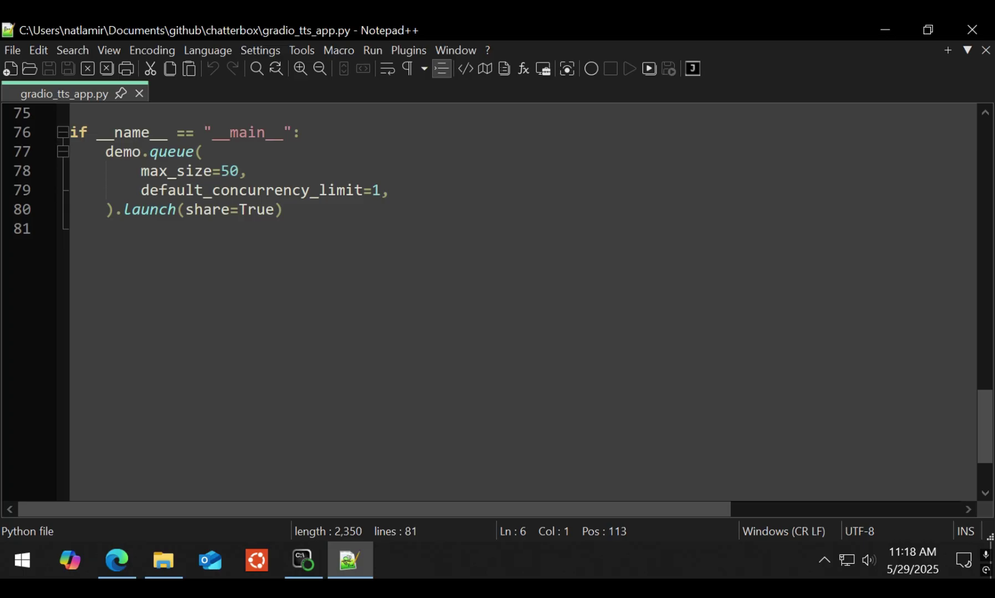
pyautogui.doubleClick(208, 210)
pyautogui.write('inbrowser')
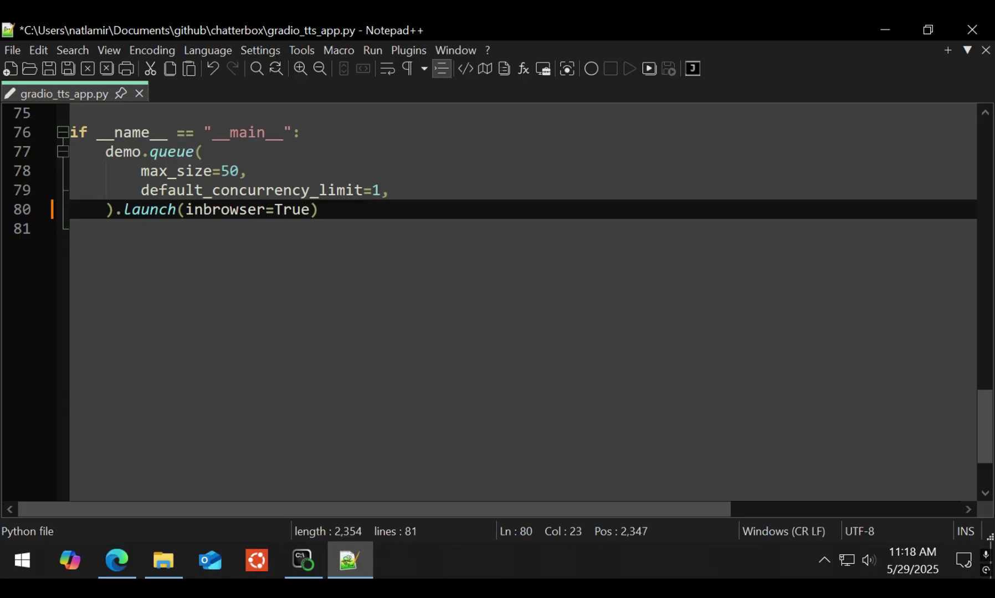
pyautogui.hotkey('alt', 'Tab')
pyautogui.write('gradio_tts_app.py')
pyautogui.press('Return')
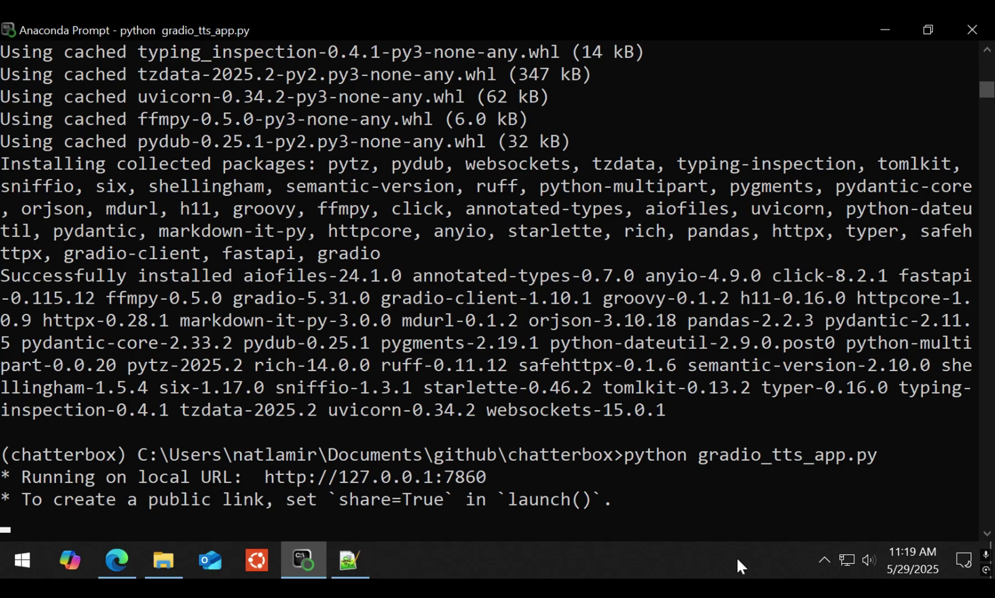